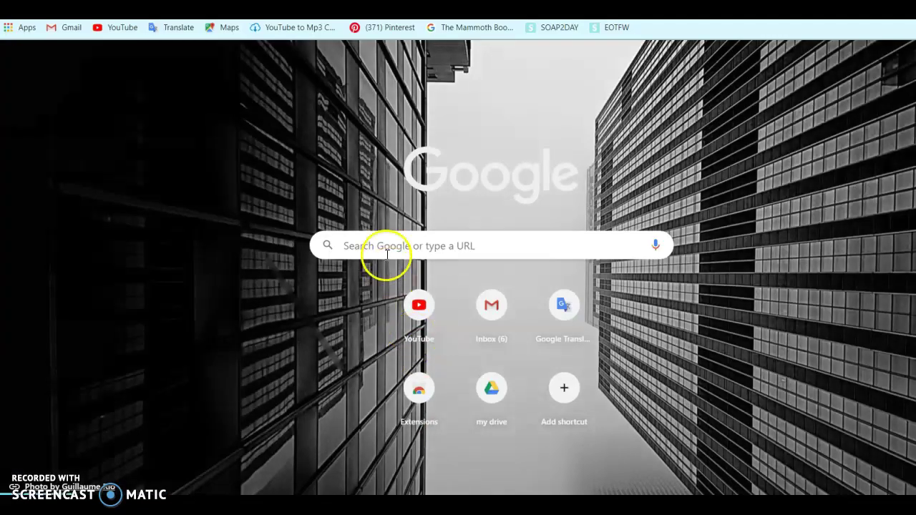
Step: Rerun the 'fliphtml5' search from history and open 'FlipHTML5: Free HTML5 Flip Book Maker'
{"action": "left_click", "coordinate": [387, 247]}
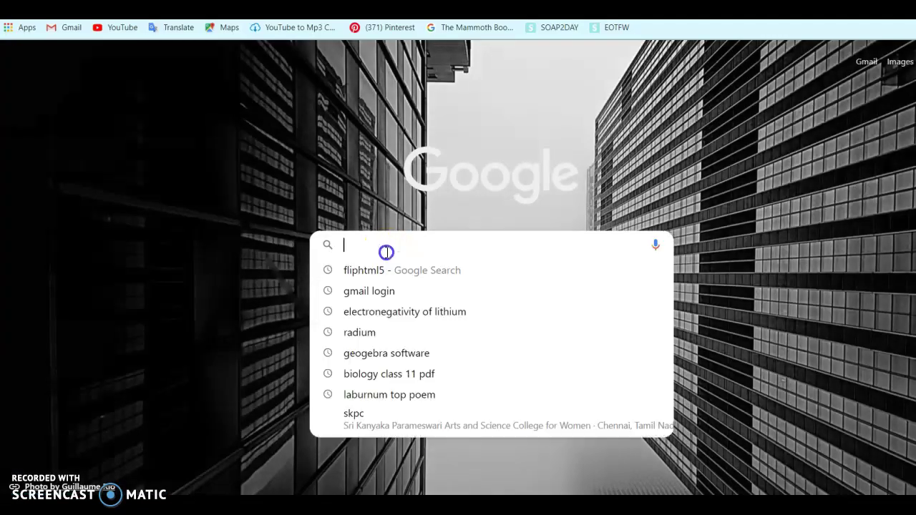
{"action": "left_click", "coordinate": [385, 272]}
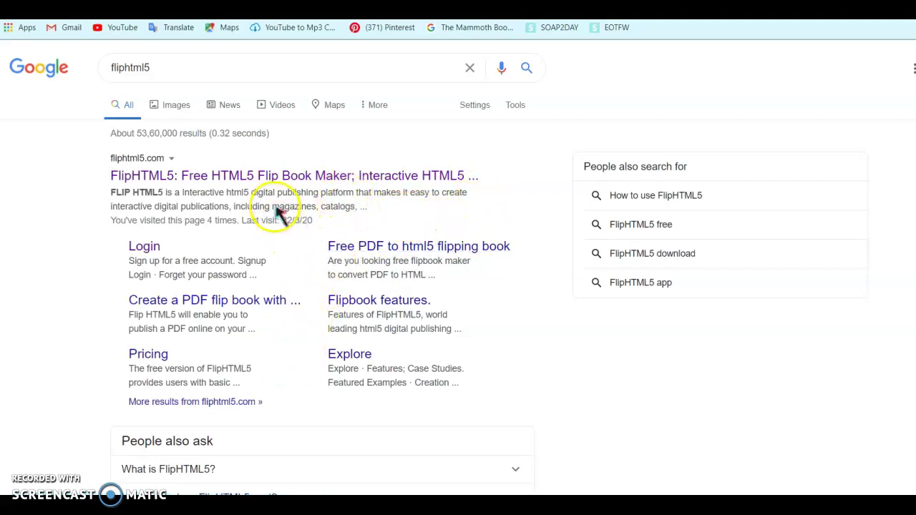
{"action": "left_click", "coordinate": [264, 177]}
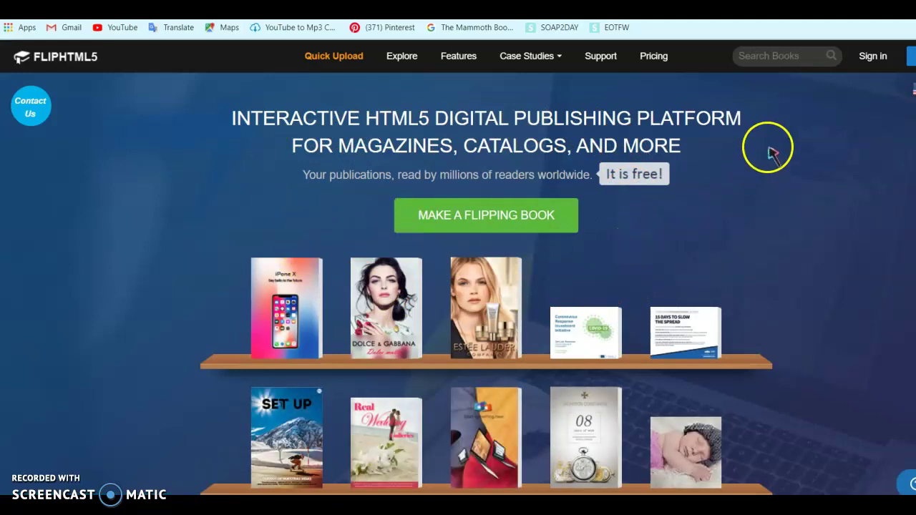
Step: Sign in to FlipHTML5 with the account password from the Login form
{"action": "left_click", "coordinate": [873, 57]}
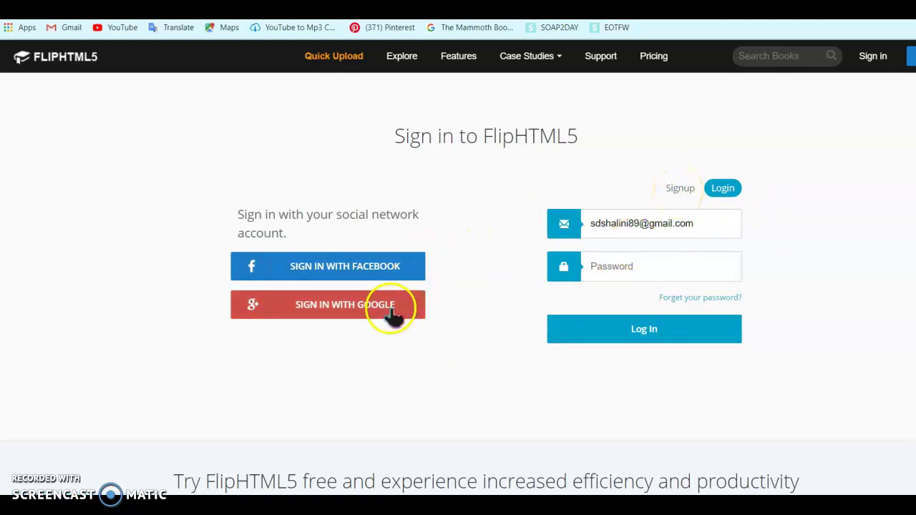
{"action": "left_click", "coordinate": [680, 191]}
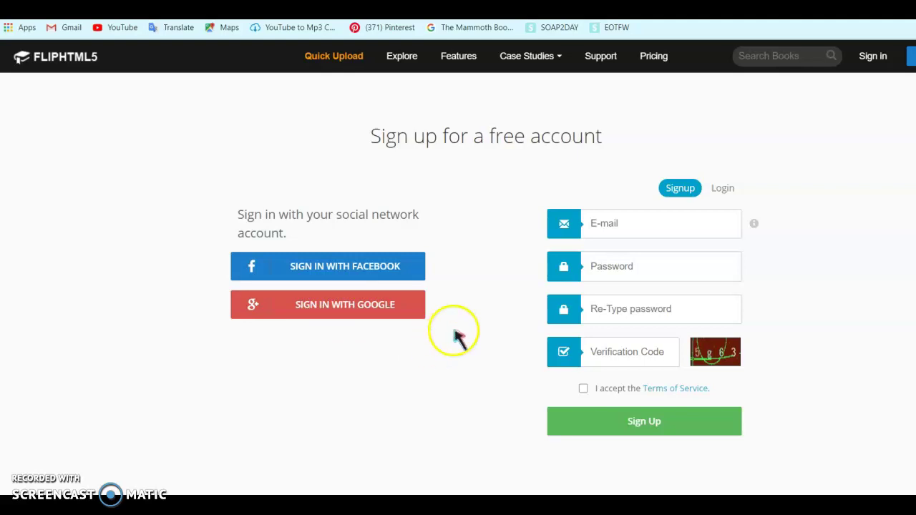
{"action": "left_click", "coordinate": [720, 196]}
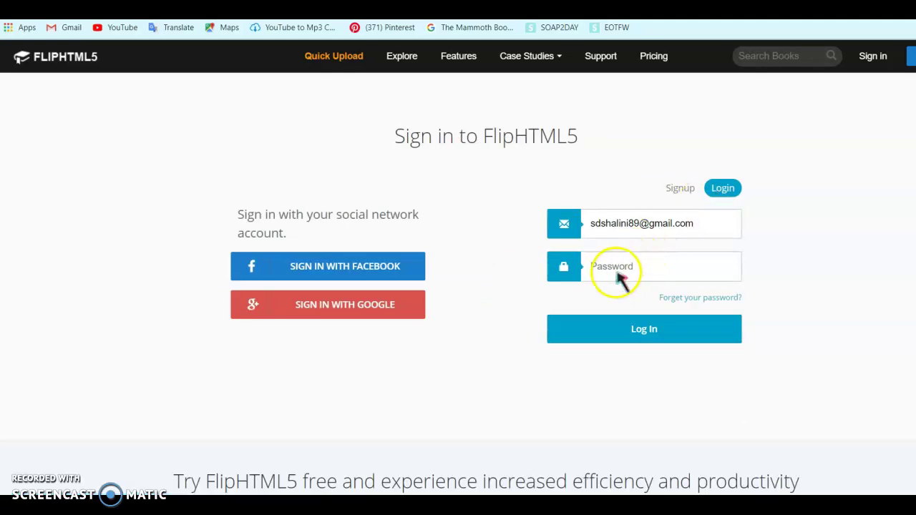
{"action": "left_click", "coordinate": [613, 265]}
{"action": "type", "text": "•••"}
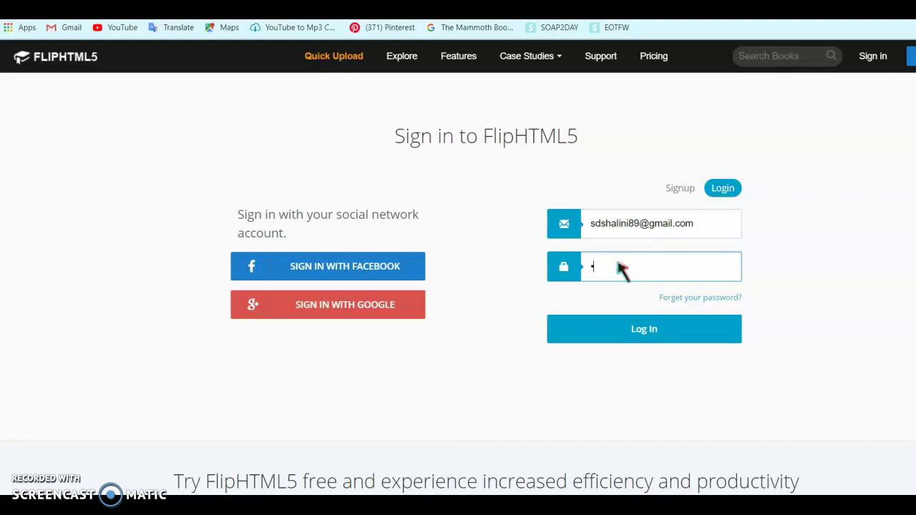
{"action": "type", "text": "•••••"}
{"action": "left_click", "coordinate": [626, 326]}
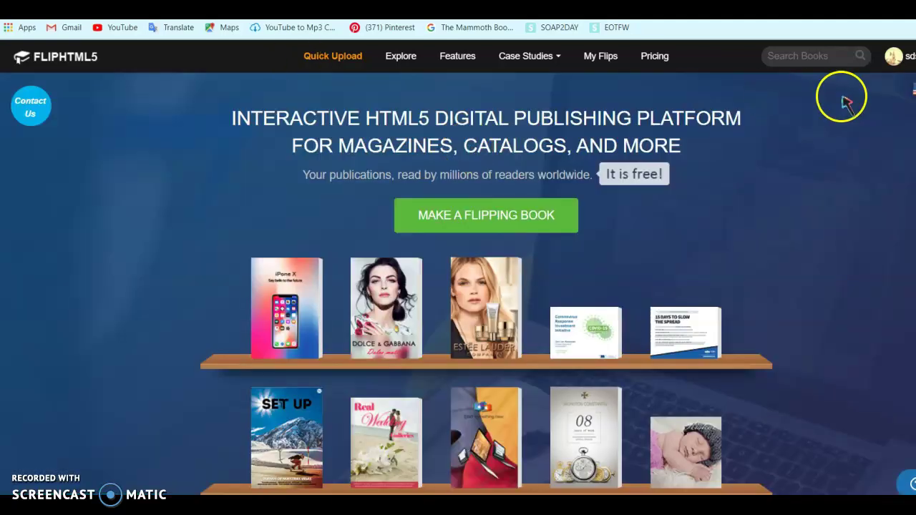
Step: Log out of the current FlipHTML5 account and return to the sign-in page
{"action": "mouse_move", "coordinate": [882, 62]}
{"action": "left_click", "coordinate": [892, 143]}
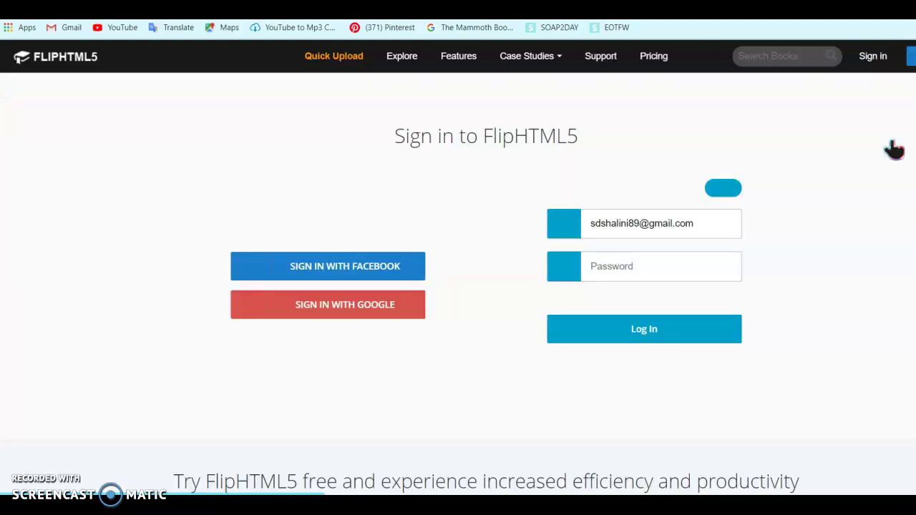
{"action": "left_click", "coordinate": [869, 59]}
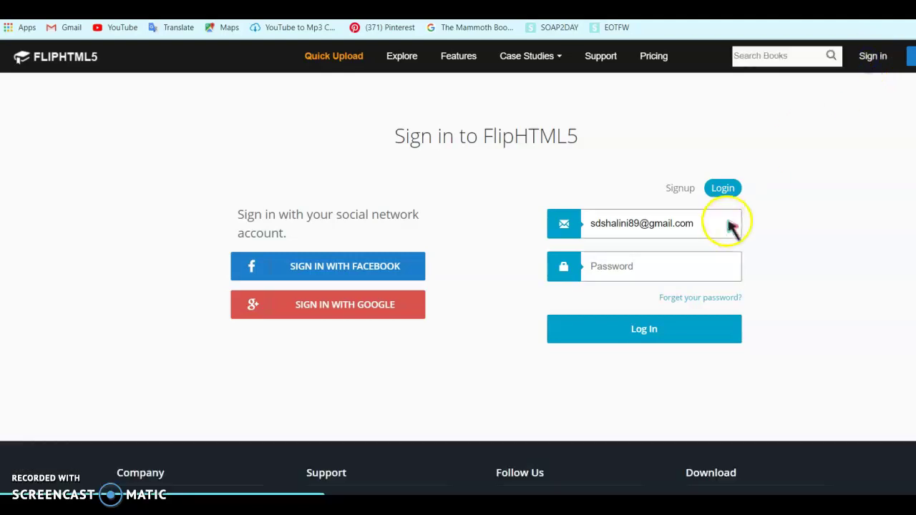
Step: Log in with a different account's e-mail address and password
{"action": "left_click", "coordinate": [637, 225]}
{"action": "key", "text": "BackSpace"}
{"action": "key", "text": "BackSpace"}
{"action": "key", "text": "BackSpace"}
{"action": "key", "text": "BackSpace"}
{"action": "key", "text": "BackSpace"}
{"action": "key", "text": "BackSpace"}
{"action": "key", "text": "BackSpace"}
{"action": "key", "text": "BackSpace"}
{"action": "key", "text": "BackSpace"}
{"action": "key", "text": "BackSpace"}
{"action": "key", "text": "BackSpace"}
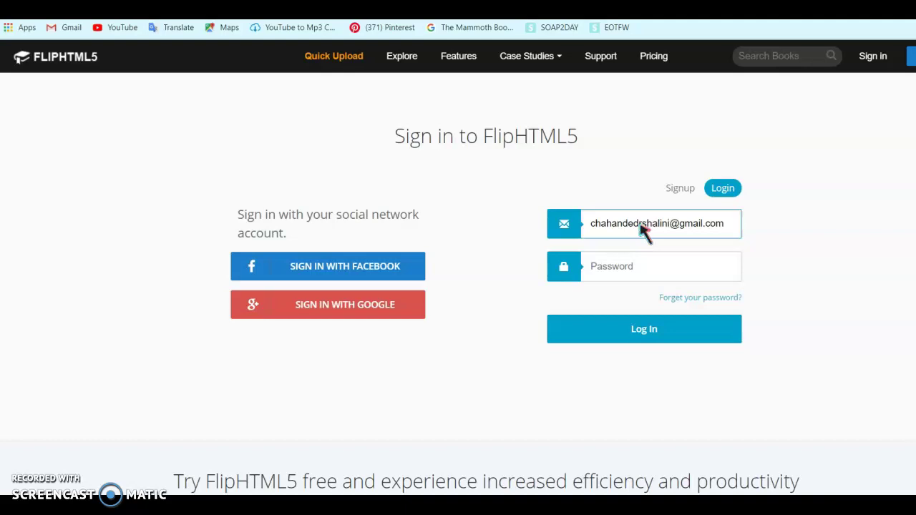
{"action": "left_click", "coordinate": [646, 266]}
{"action": "type", "text": "*****"}
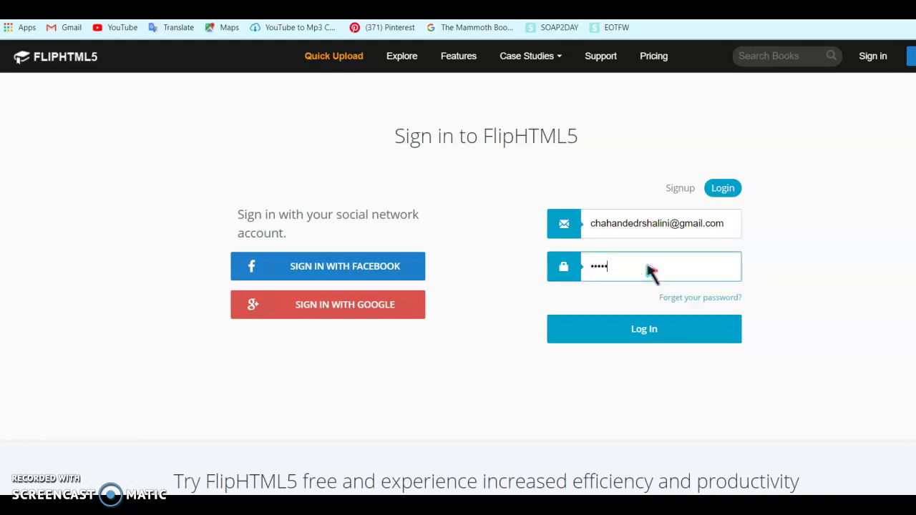
{"action": "type", "text": "***"}
{"action": "left_click", "coordinate": [647, 340]}
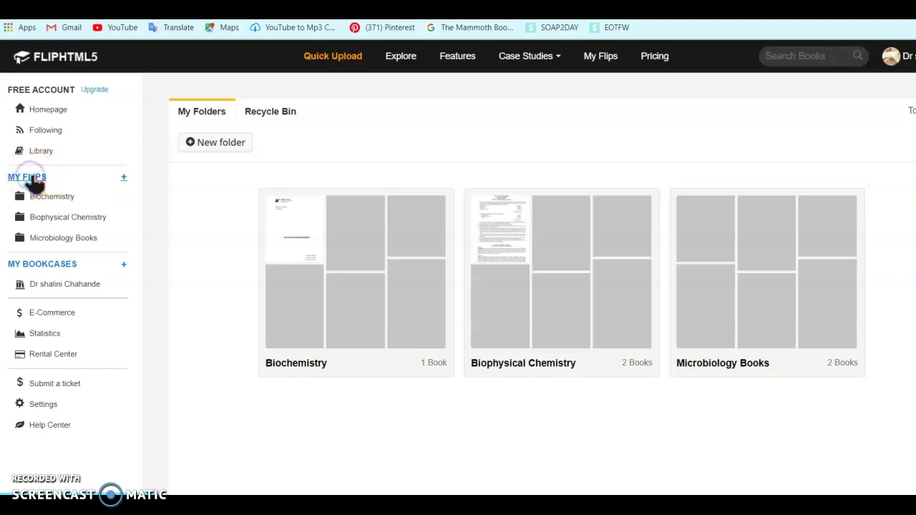
Step: Create a new folder named Notes with category Education and open it
{"action": "left_click", "coordinate": [45, 266]}
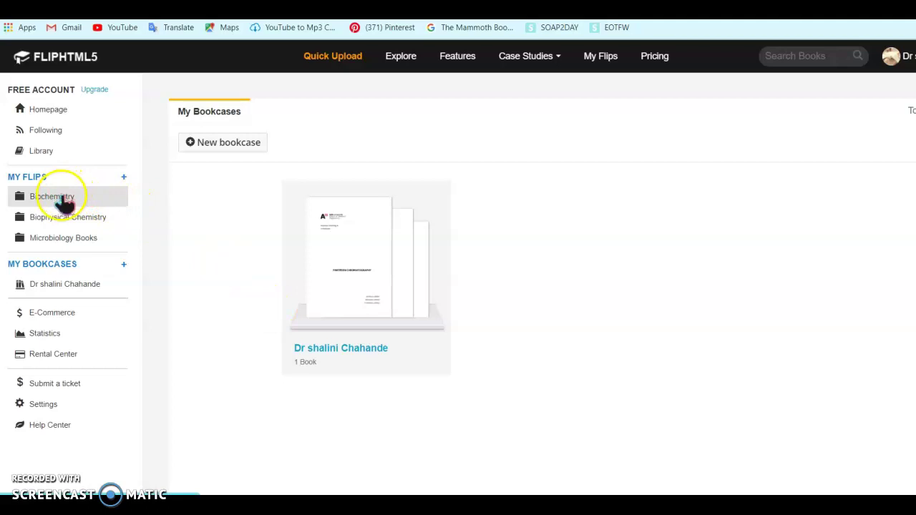
{"action": "left_click", "coordinate": [125, 178]}
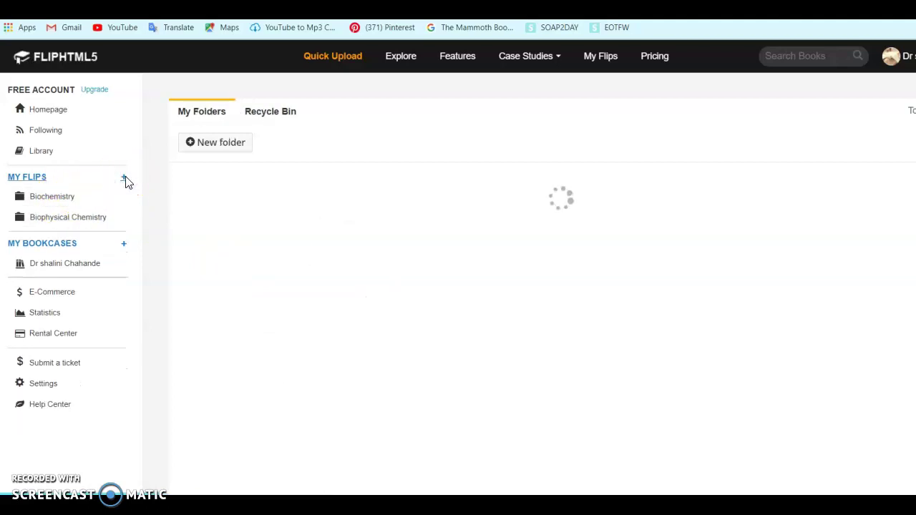
{"action": "left_click", "coordinate": [212, 117]}
{"action": "left_click", "coordinate": [221, 143]}
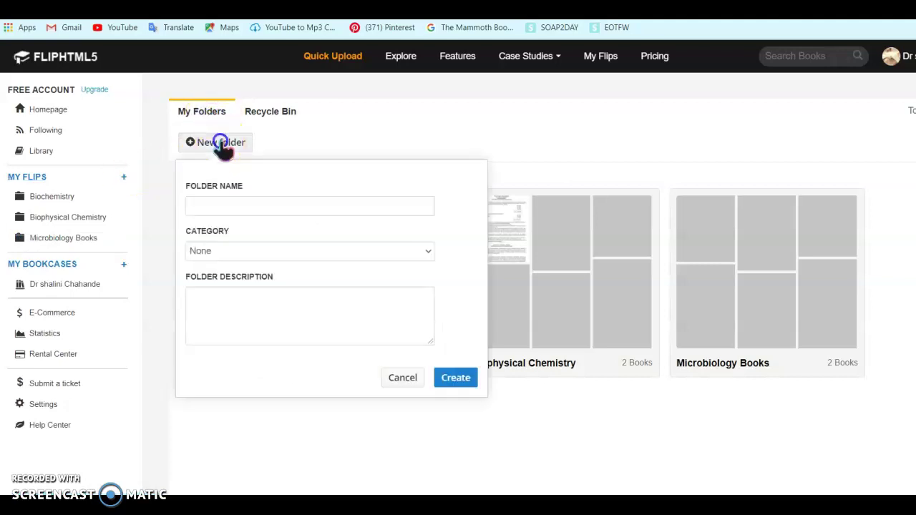
{"action": "left_click", "coordinate": [221, 206]}
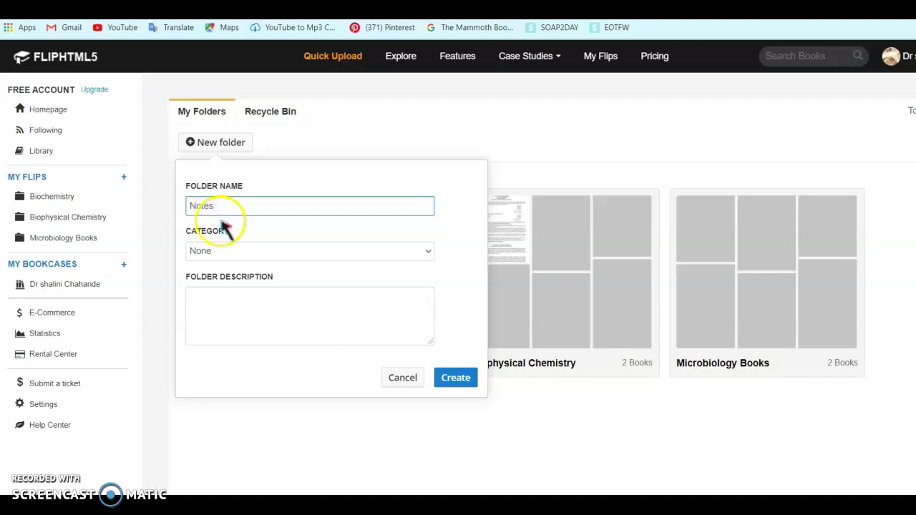
{"action": "left_click", "coordinate": [427, 252]}
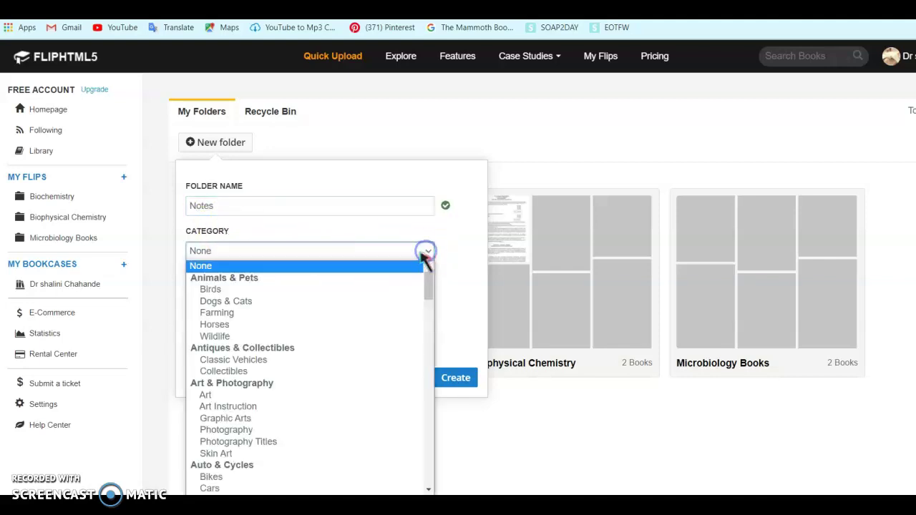
{"action": "left_click_drag", "start_coordinate": [428, 285], "coordinate": [430, 344]}
{"action": "left_click", "coordinate": [251, 420]}
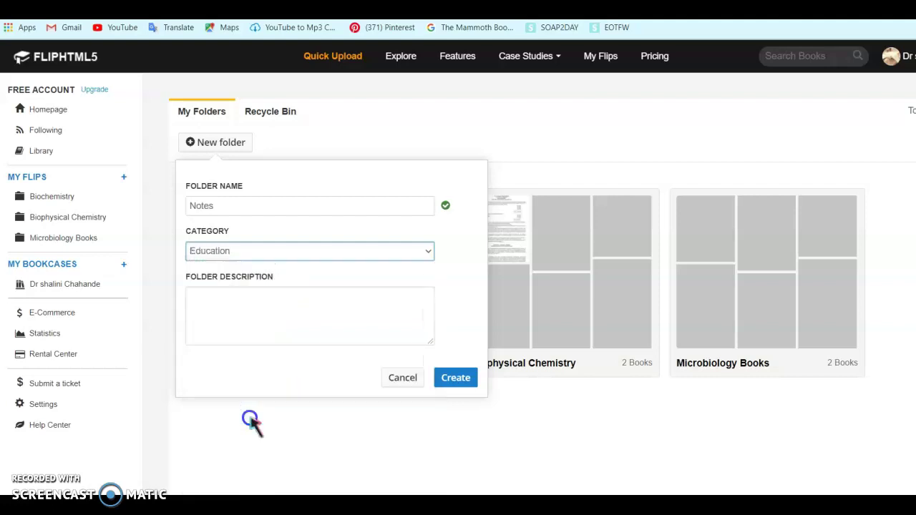
{"action": "left_click", "coordinate": [247, 307]}
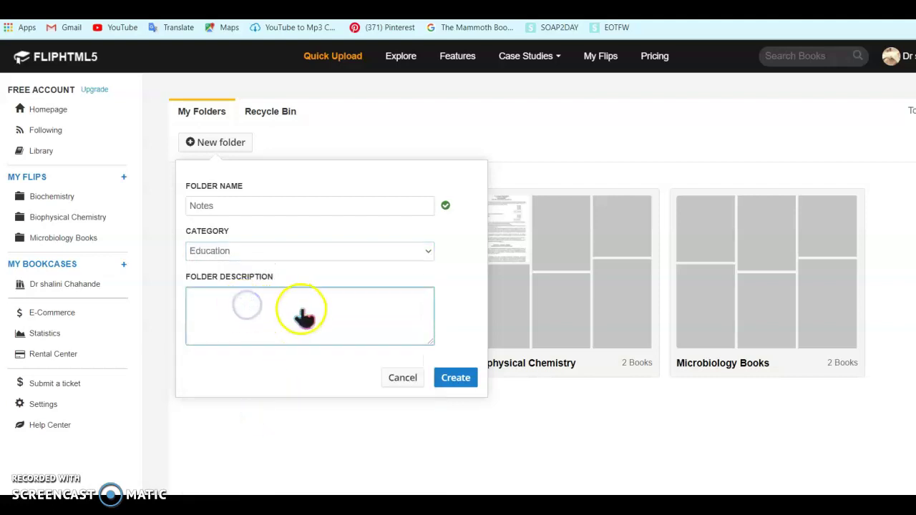
{"action": "left_click", "coordinate": [458, 379]}
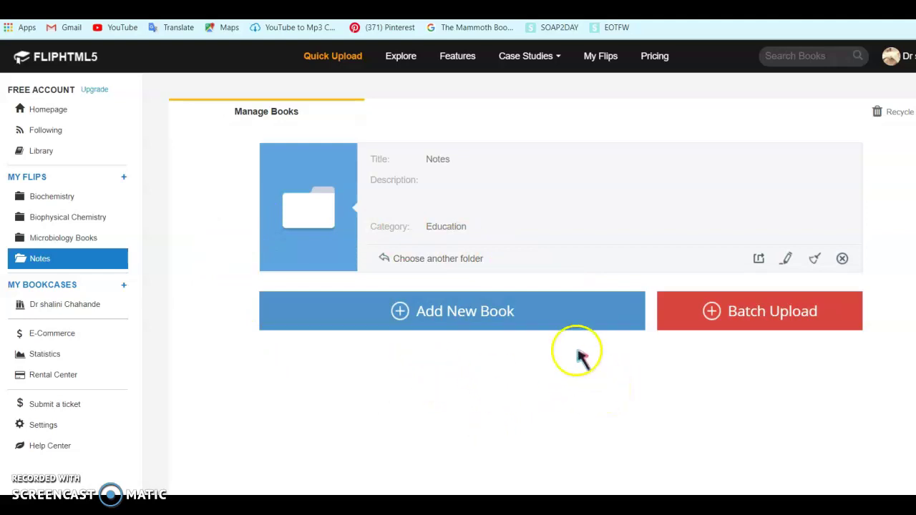
Step: Add a new book to Notes by uploading THIN LAYER CHROMATOGRAPHY.PDF
{"action": "left_click", "coordinate": [476, 314]}
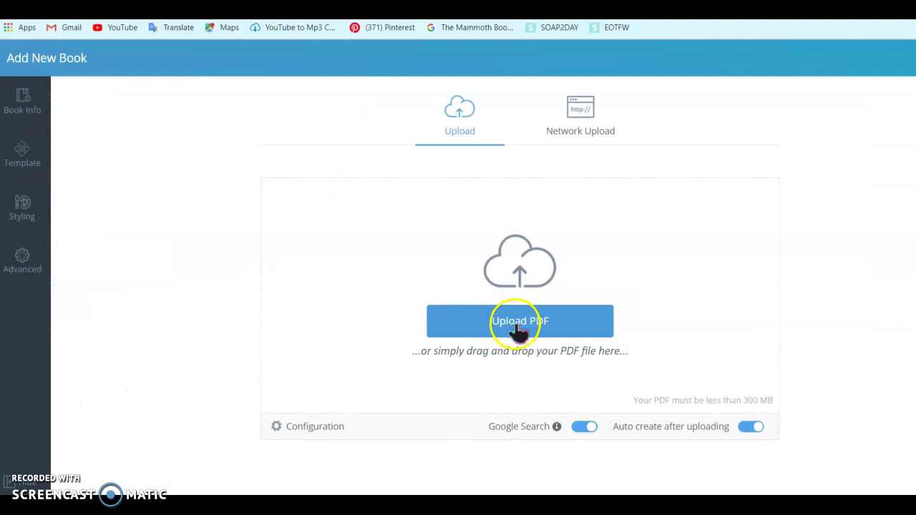
{"action": "left_click", "coordinate": [514, 324]}
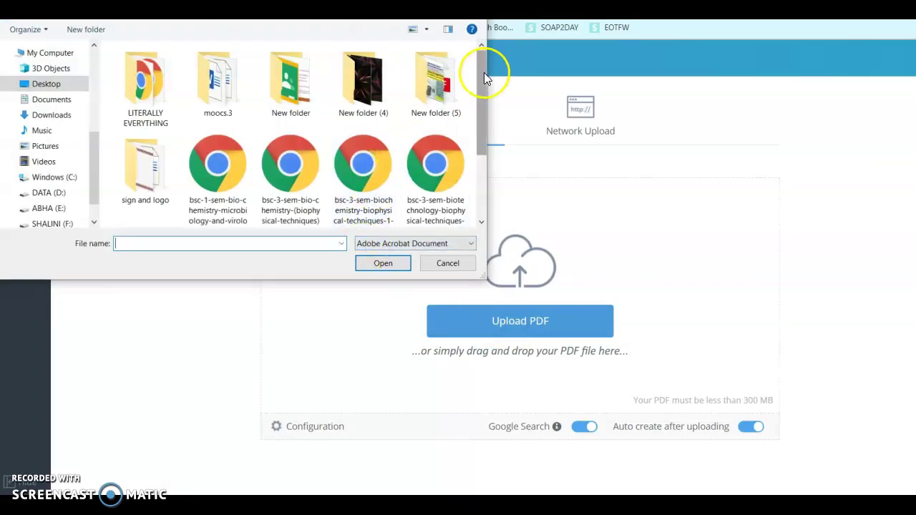
{"action": "left_click_drag", "start_coordinate": [481, 77], "coordinate": [484, 152]}
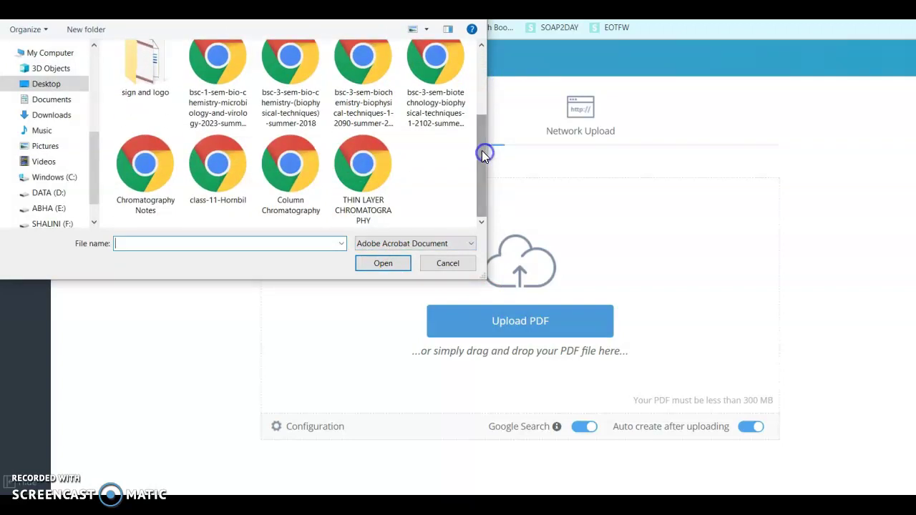
{"action": "left_click", "coordinate": [375, 164]}
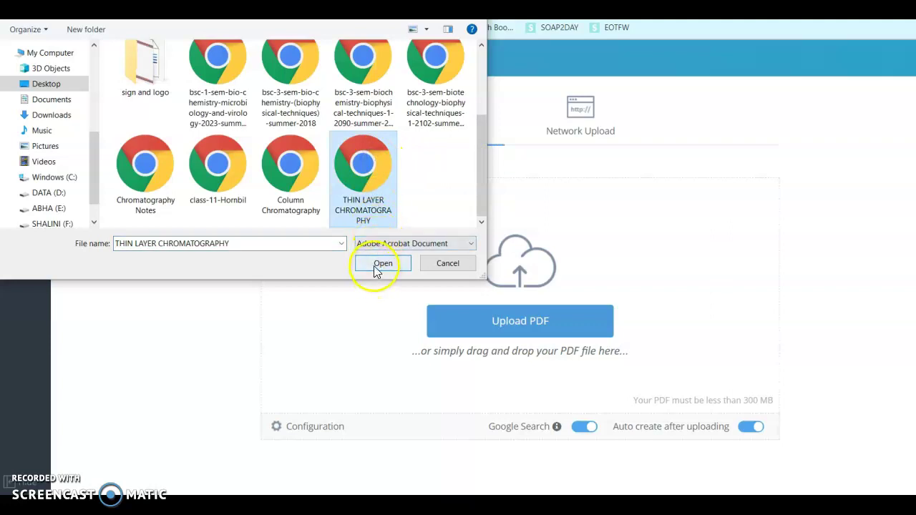
{"action": "left_click", "coordinate": [377, 265]}
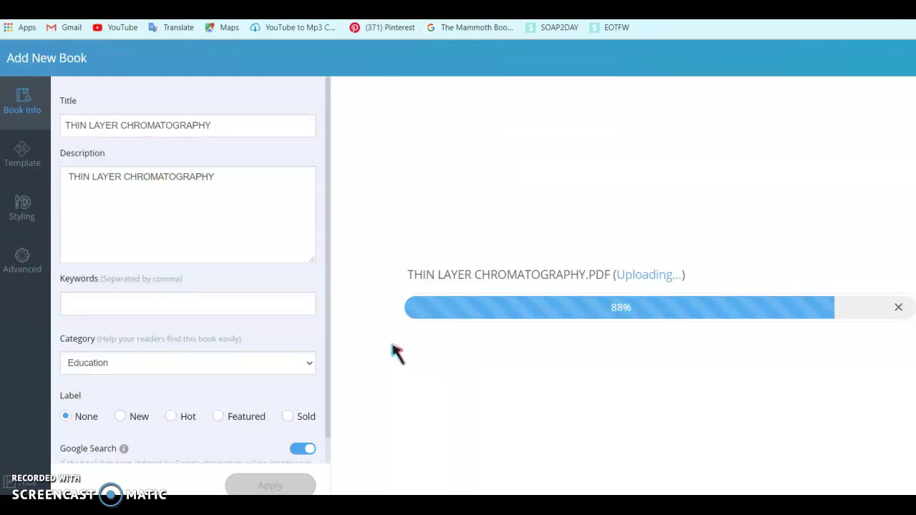
{"action": "left_click", "coordinate": [413, 361]}
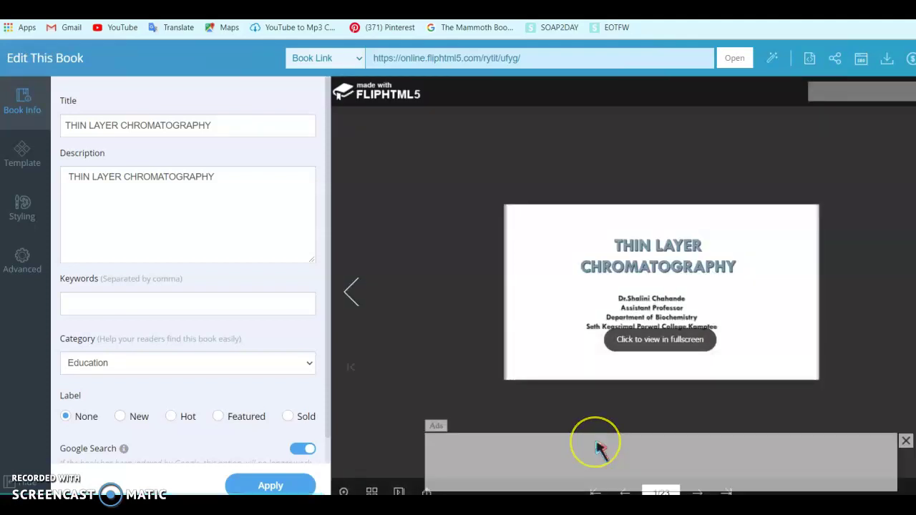
Step: Close the ad banner, apply the book info, and dismiss the ad again
{"action": "left_click", "coordinate": [906, 442]}
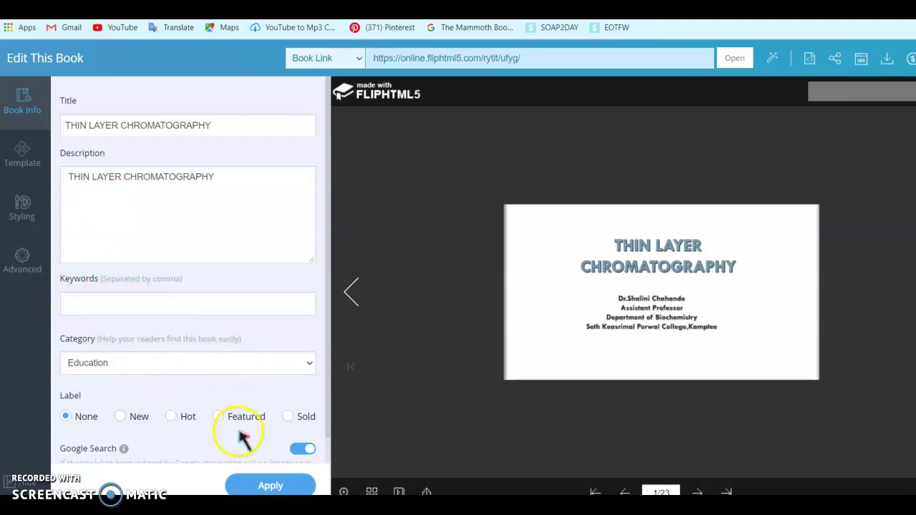
{"action": "left_click", "coordinate": [264, 487]}
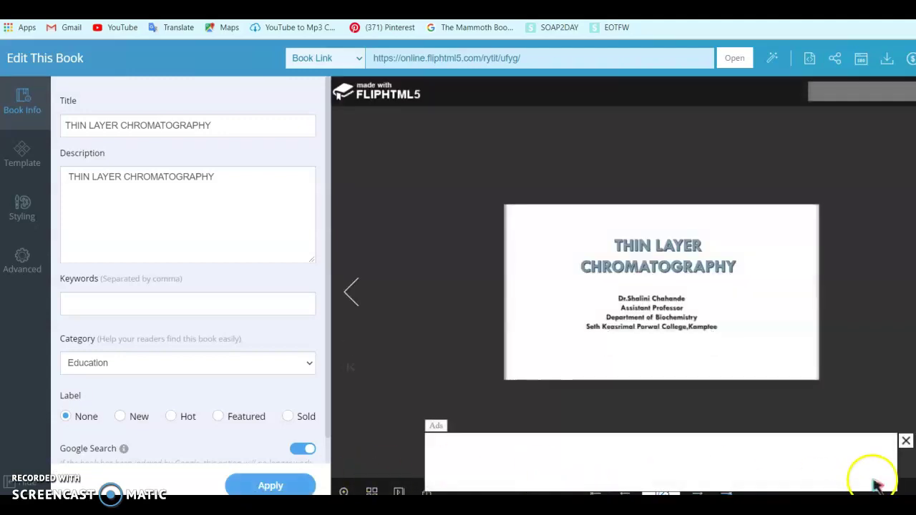
{"action": "left_click", "coordinate": [906, 442]}
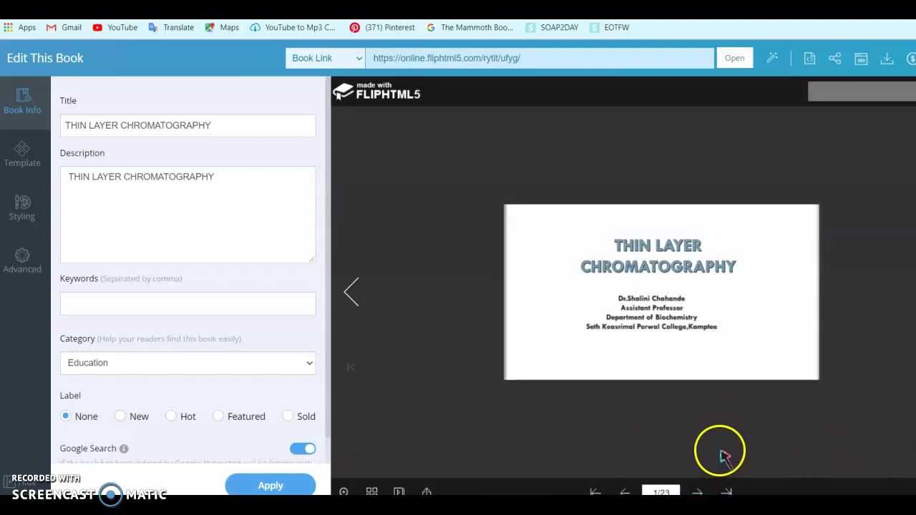
Step: Flip the preview forward to pages 10-11
{"action": "key", "text": "Right"}
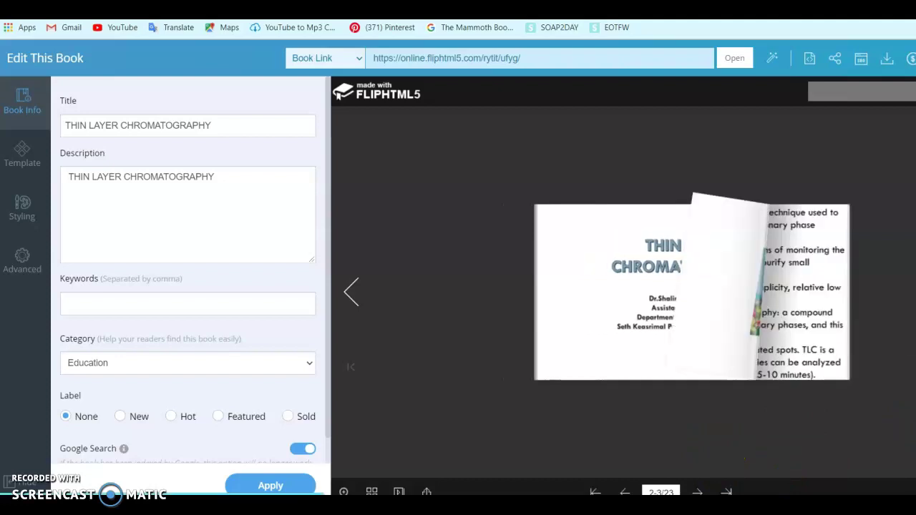
{"action": "key", "text": "Right"}
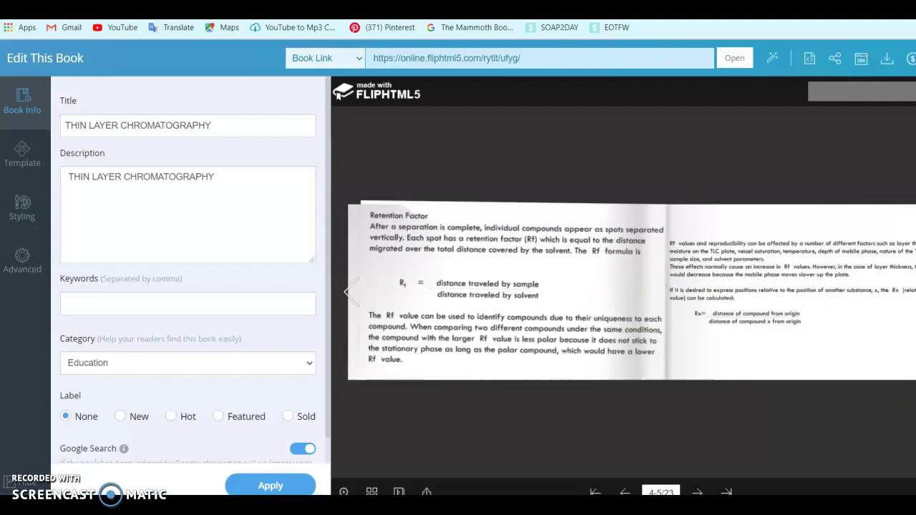
{"action": "key", "text": "Right"}
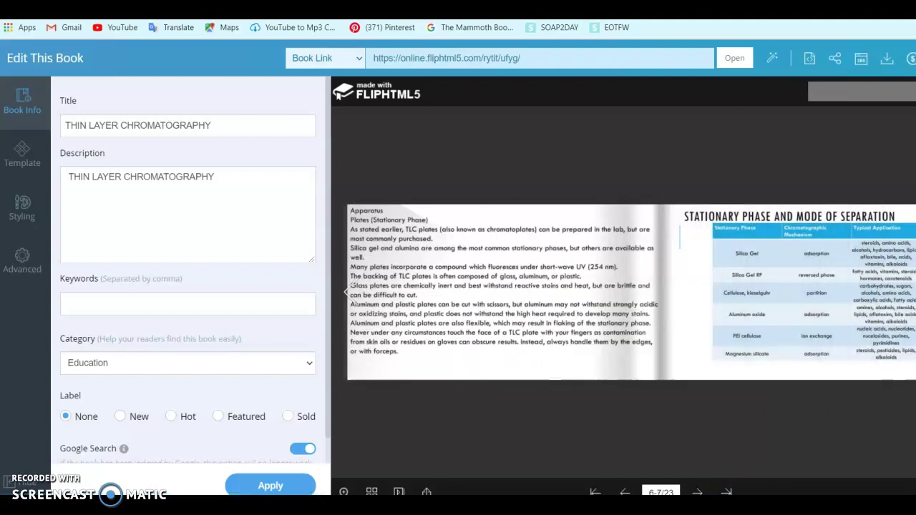
{"action": "key", "text": "Right"}
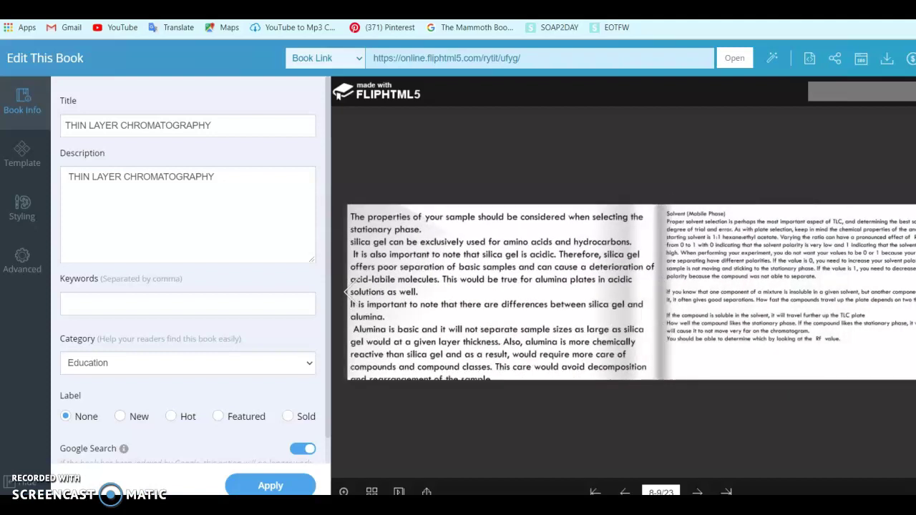
{"action": "key", "text": "Right"}
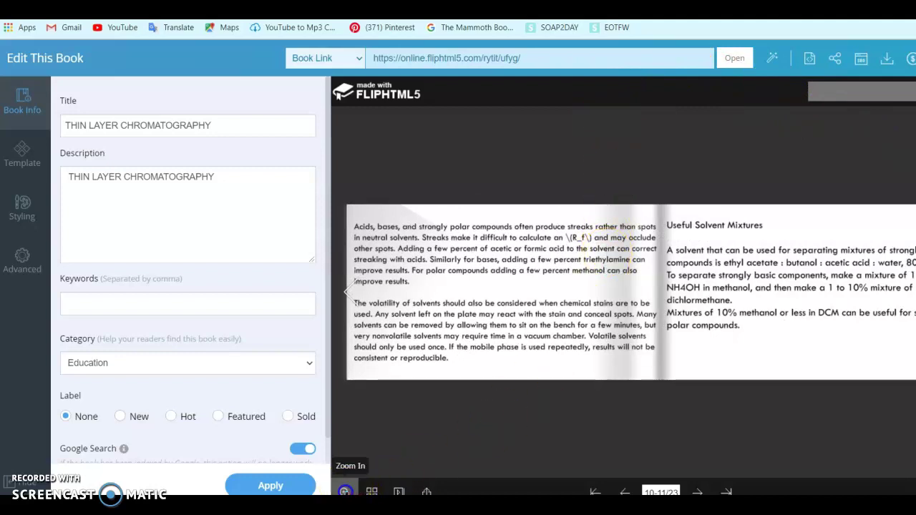
Step: Zoom in on pages 10-11, show page thumbnails, and turn on Auto Flip
{"action": "left_click", "coordinate": [344, 491]}
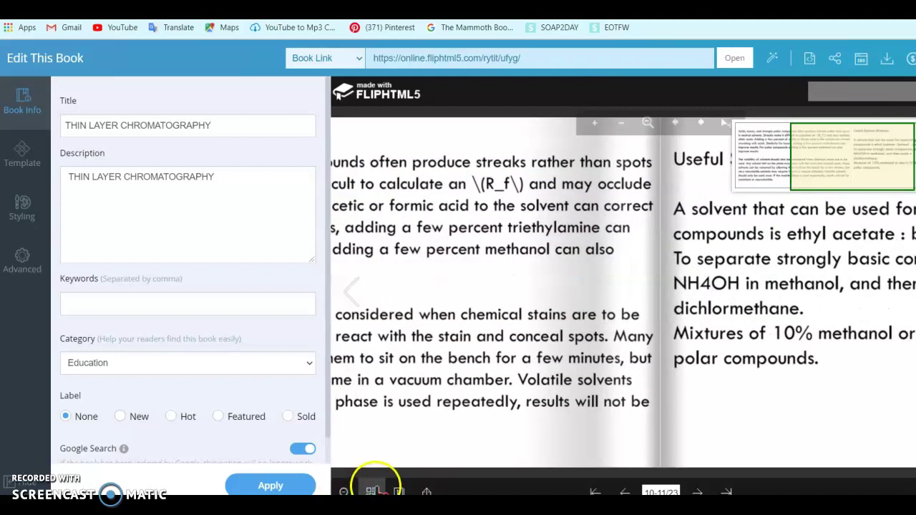
{"action": "left_click", "coordinate": [371, 492]}
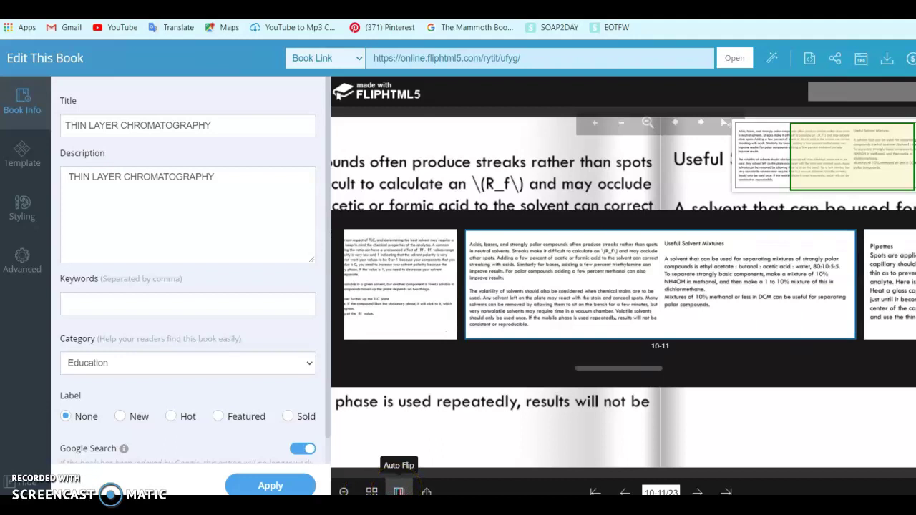
{"action": "left_click", "coordinate": [398, 491]}
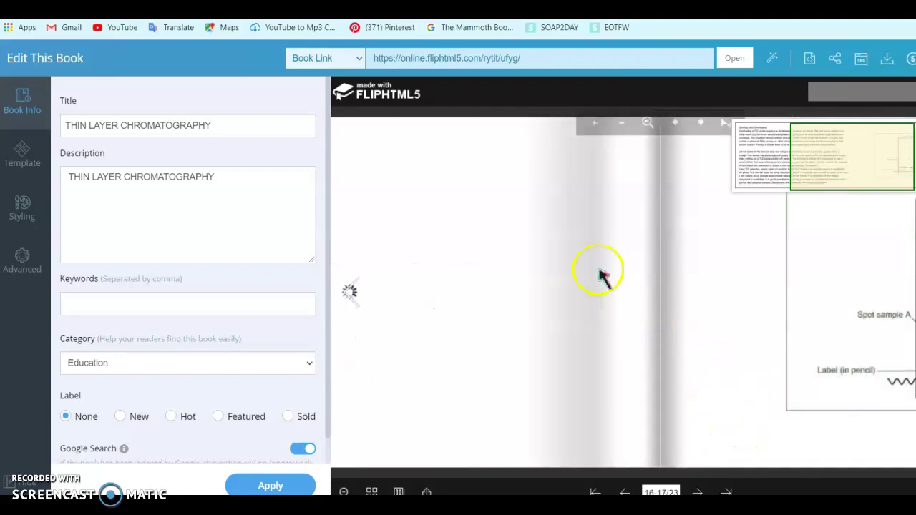
Step: Check the book link and Share This Book dialog, then exit full-screen viewing
{"action": "left_click", "coordinate": [519, 60]}
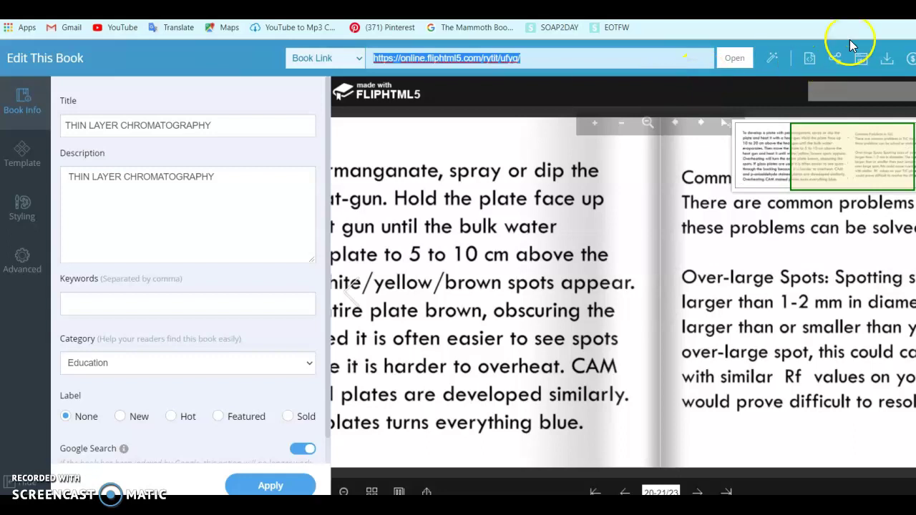
{"action": "left_click", "coordinate": [836, 59]}
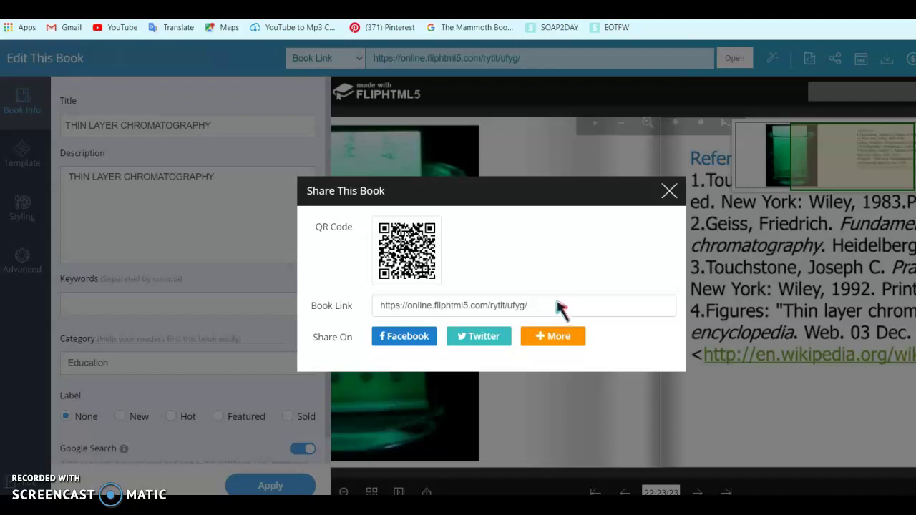
{"action": "left_click", "coordinate": [669, 193]}
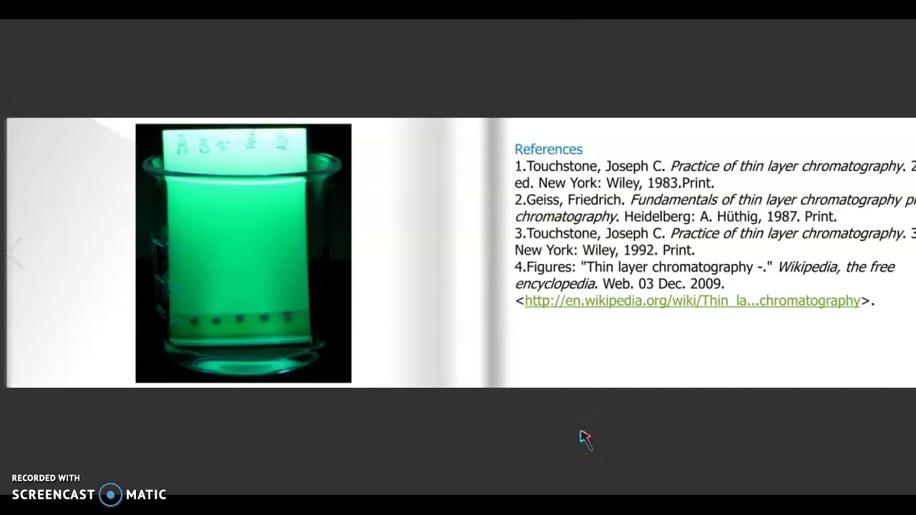
{"action": "key", "text": "Escape"}
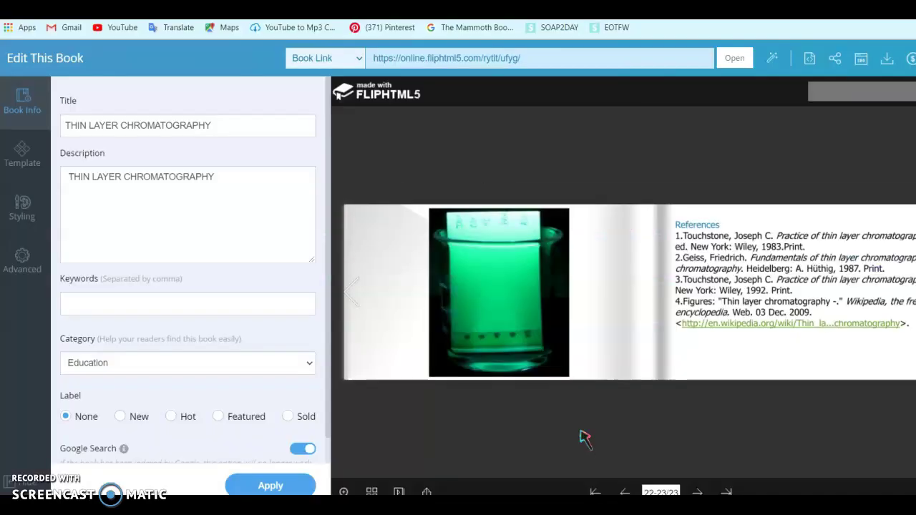
Step: Apply the book settings and check THIN LAYER CHROMATOGRAPHY is listed in Notes
{"action": "left_click", "coordinate": [279, 487]}
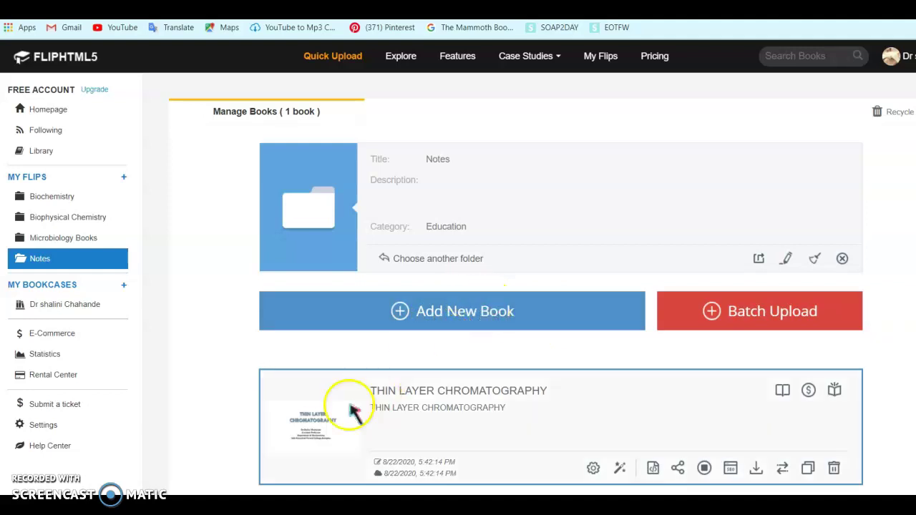
{"action": "mouse_move", "coordinate": [320, 403]}
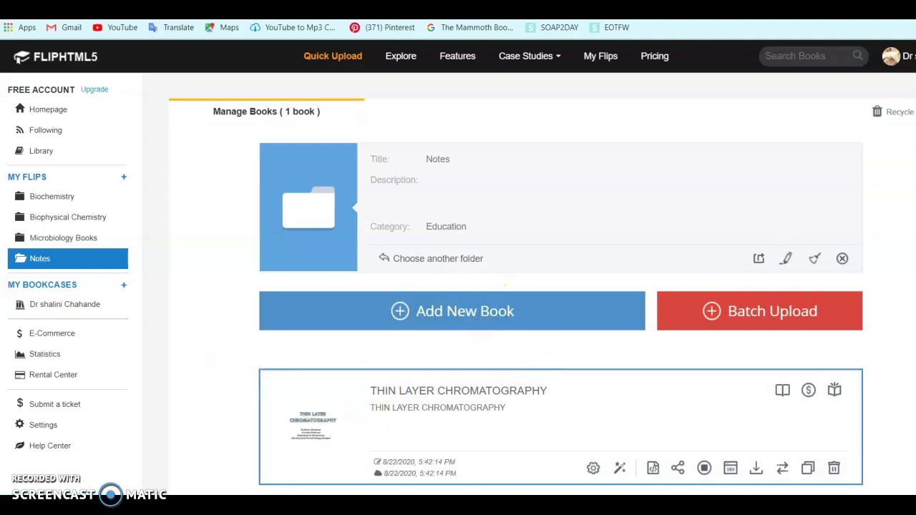
{"action": "scroll", "coordinate": [561, 279], "scroll_direction": "down", "scroll_amount": 2}
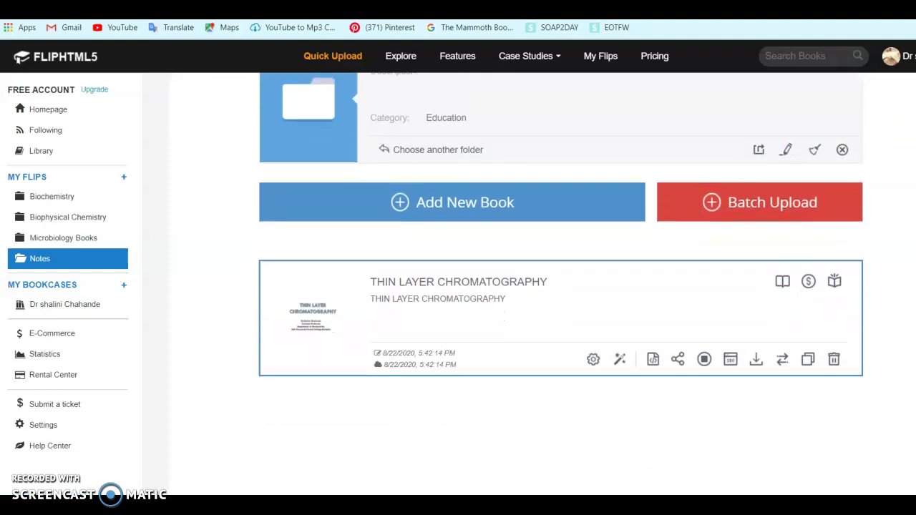
{"action": "scroll", "coordinate": [560, 279], "scroll_direction": "up", "scroll_amount": 1}
{"action": "scroll", "coordinate": [543, 286], "scroll_direction": "up", "scroll_amount": 1}
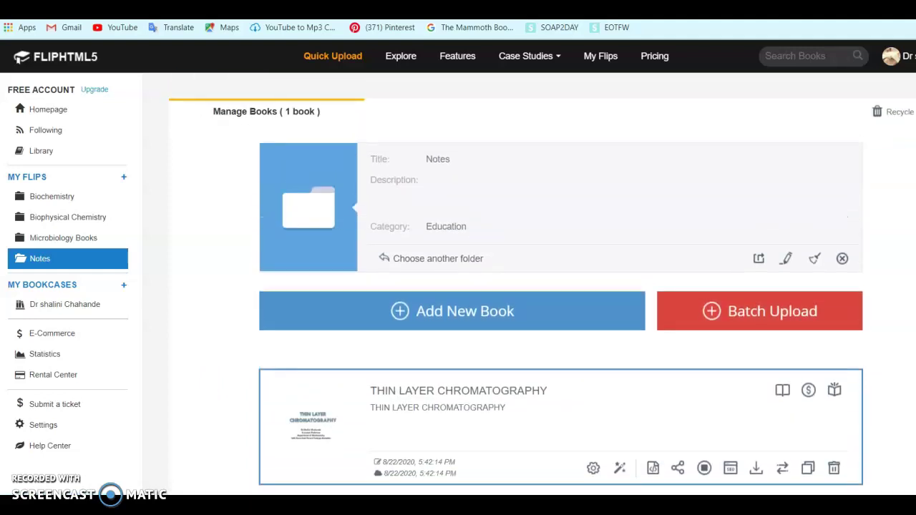
{"action": "scroll", "coordinate": [542, 279], "scroll_direction": "down", "scroll_amount": 2}
{"action": "scroll", "coordinate": [543, 279], "scroll_direction": "up", "scroll_amount": 2}
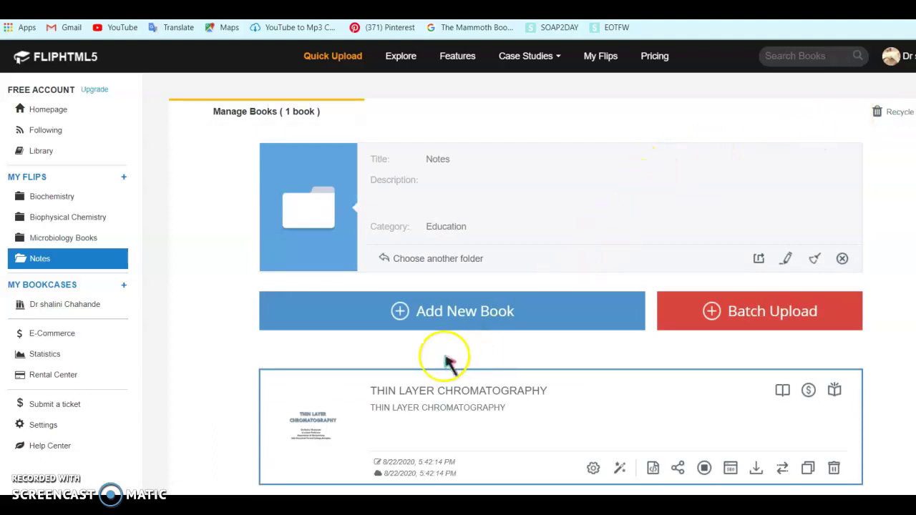
{"action": "left_click", "coordinate": [678, 470]}
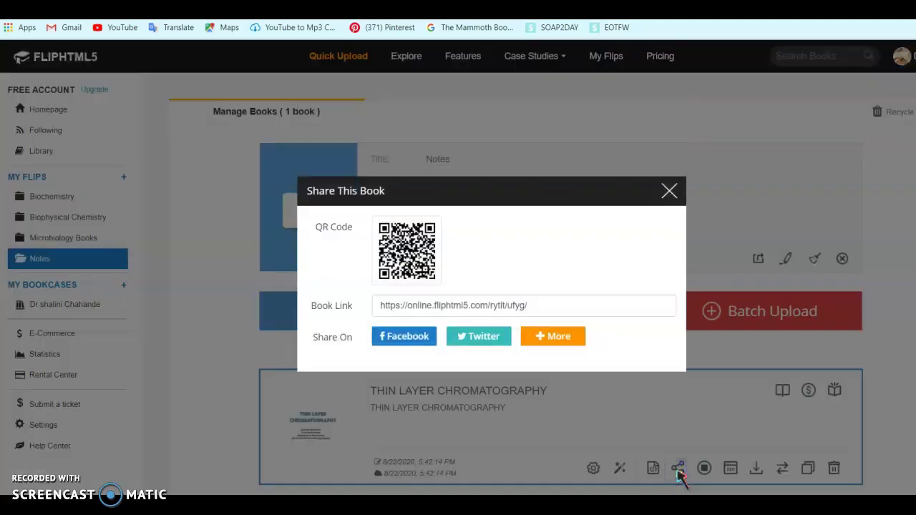
{"action": "left_click", "coordinate": [668, 192]}
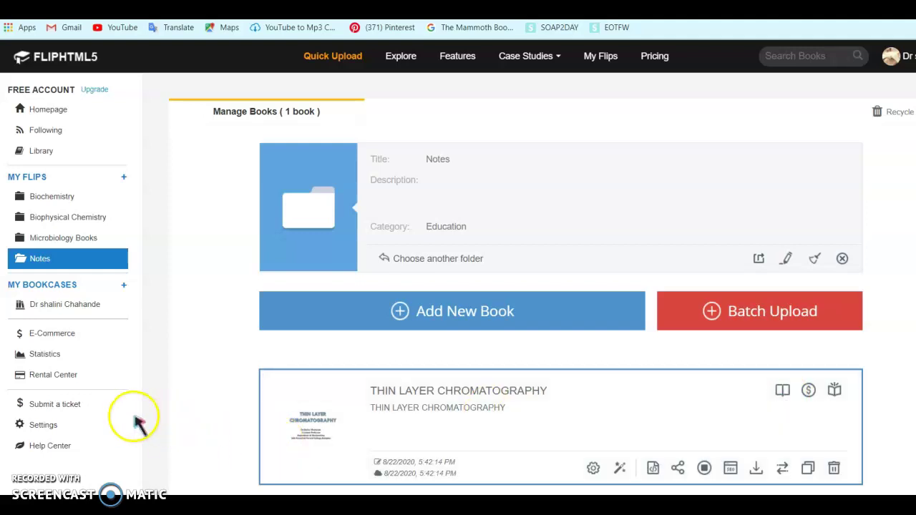
Step: Review the Settings Book Logo and Custom Domain tabs, then open Biochemistry
{"action": "left_click", "coordinate": [61, 426]}
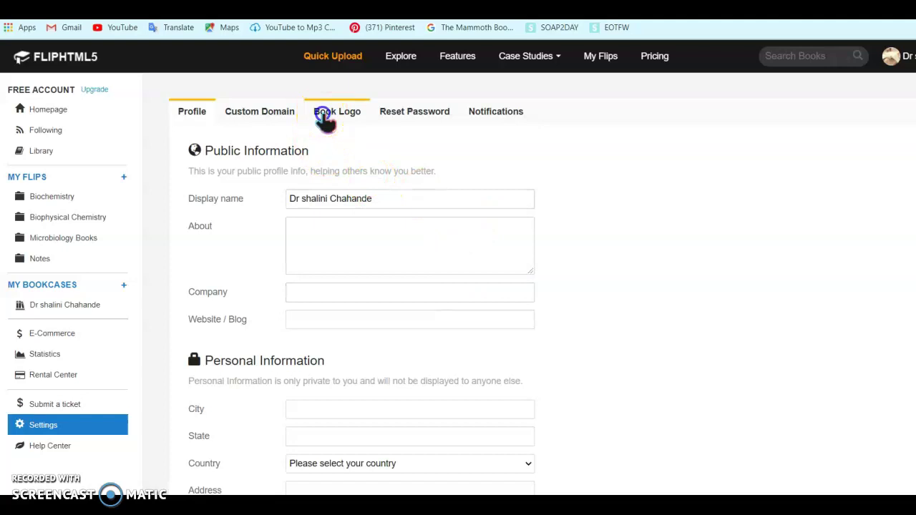
{"action": "left_click", "coordinate": [326, 118]}
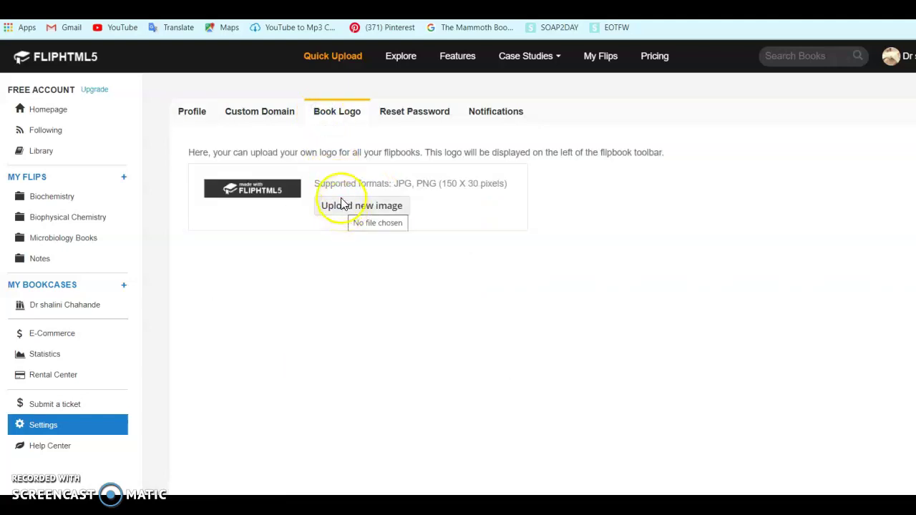
{"action": "left_click", "coordinate": [285, 121]}
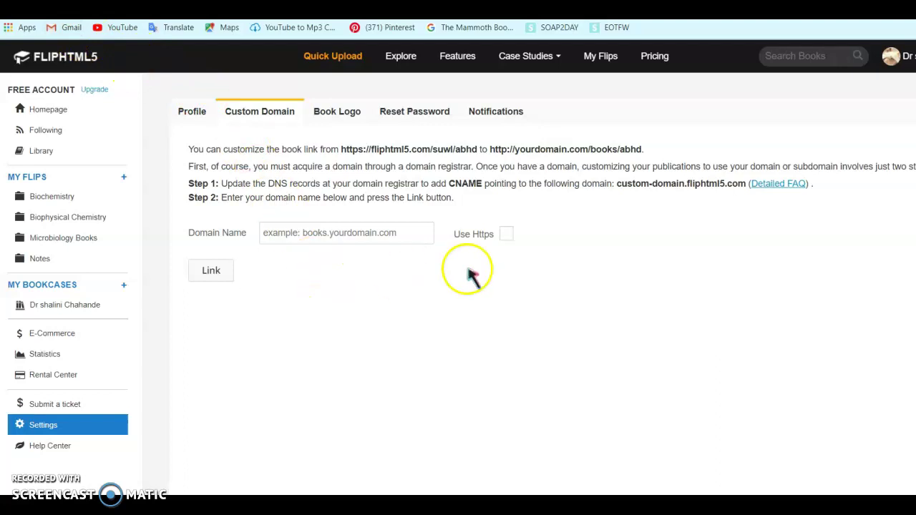
{"action": "left_click", "coordinate": [63, 199]}
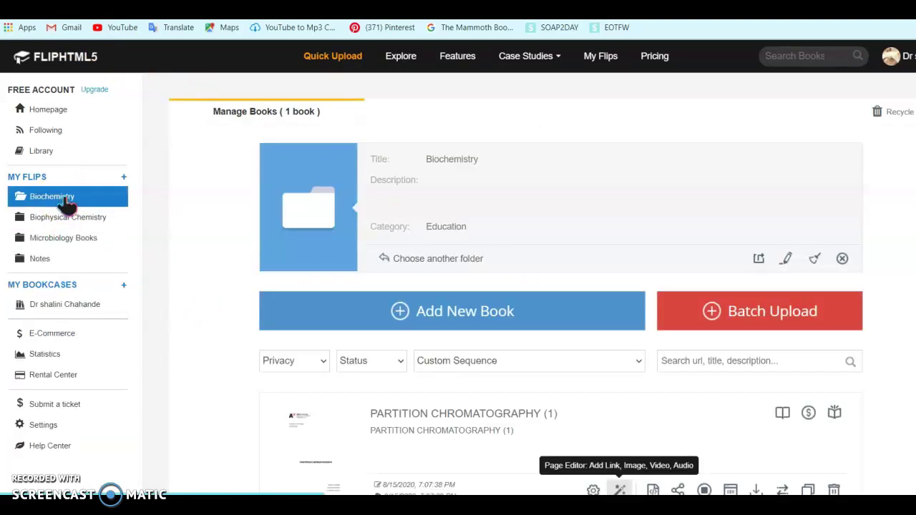